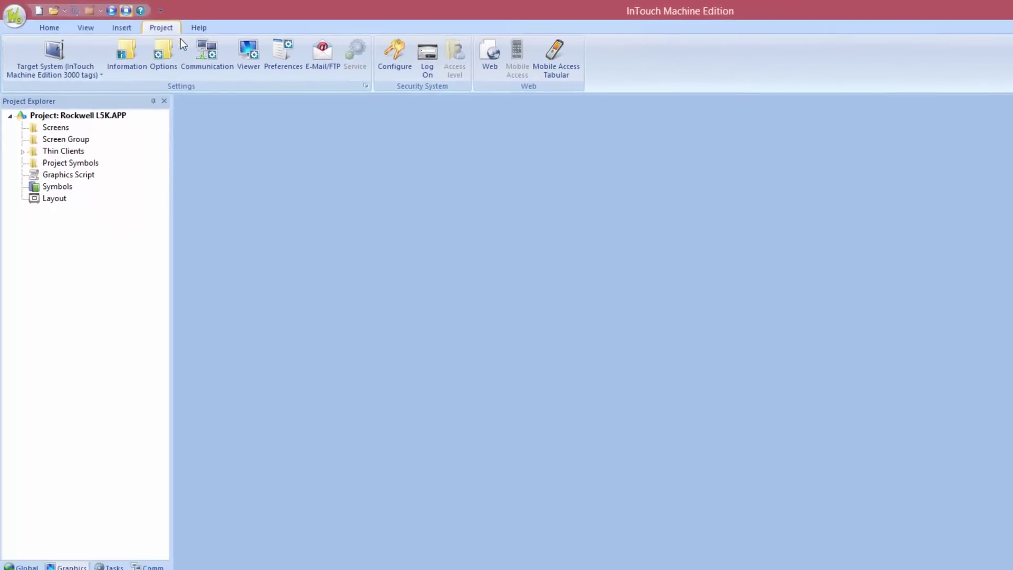
- Add a tag integration source with the RSLogix 5000 Family provider, replacing name DEV with PLC01
left_click(253, 63)
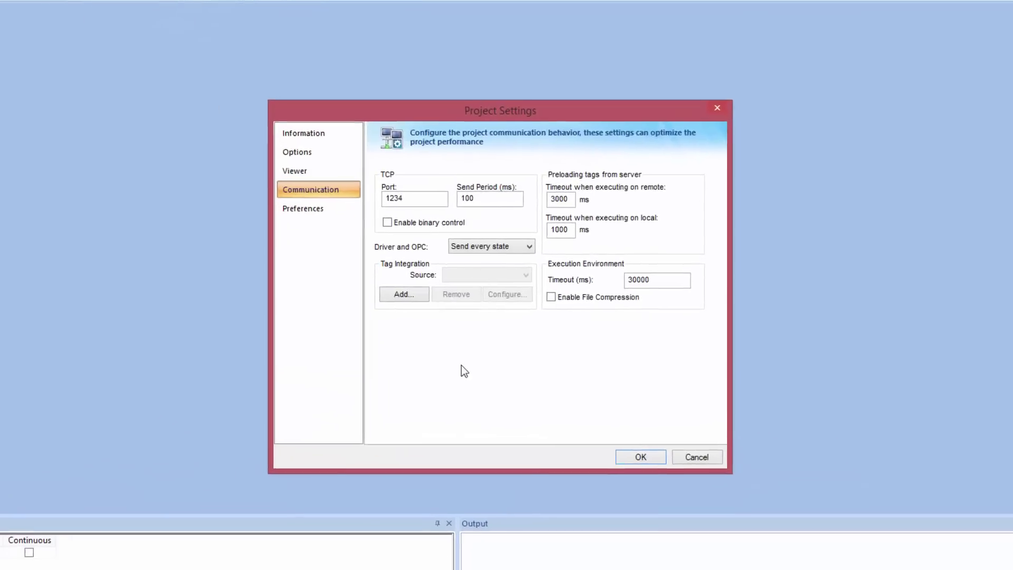
left_click(397, 296)
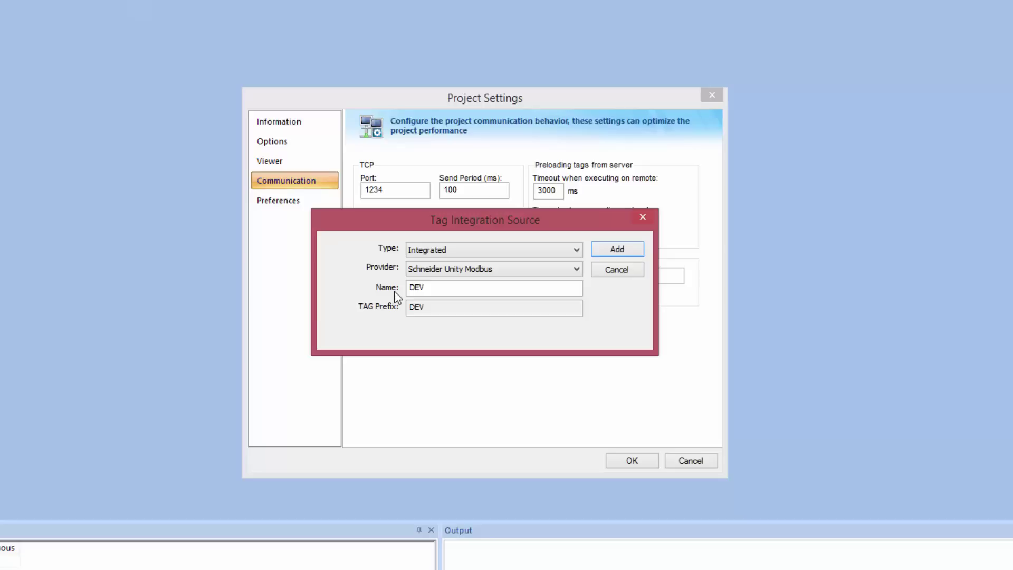
left_click(577, 271)
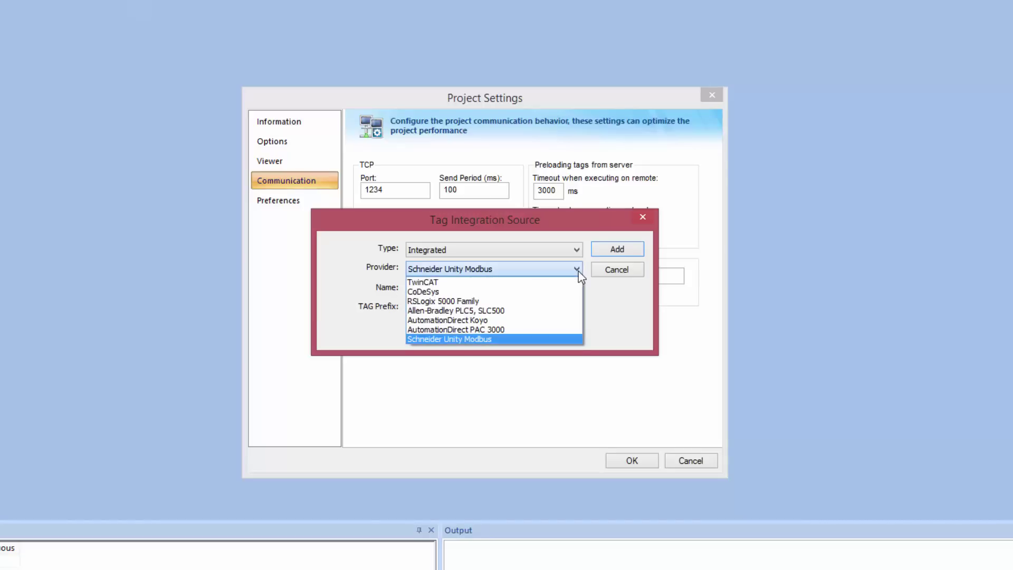
left_click(481, 306)
left_click_drag(436, 287, 396, 284)
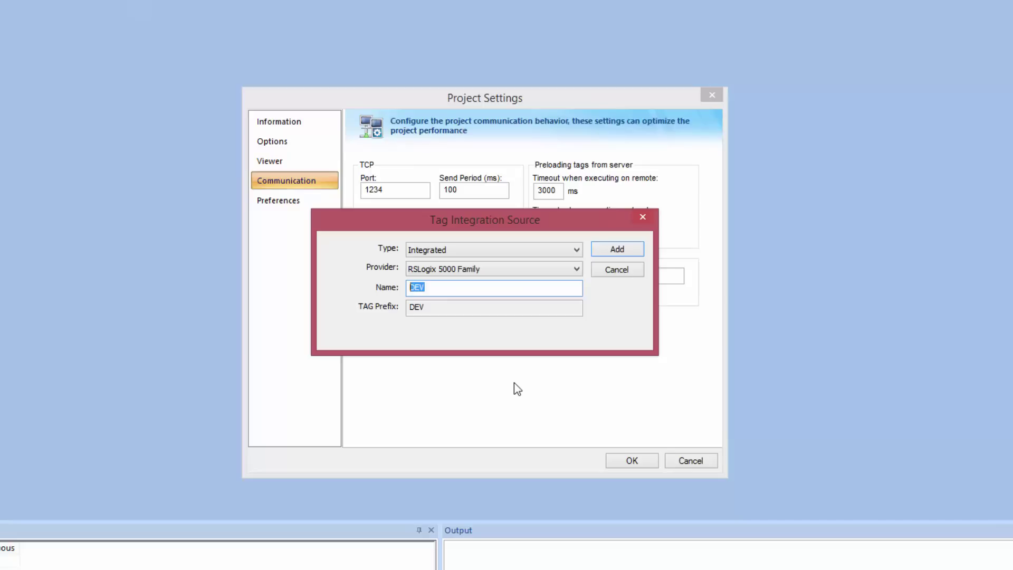
type("PLC01")
- Create the PLC01 source and enter PLC IP address 10.2.68.116 for its driver connection
left_click(620, 250)
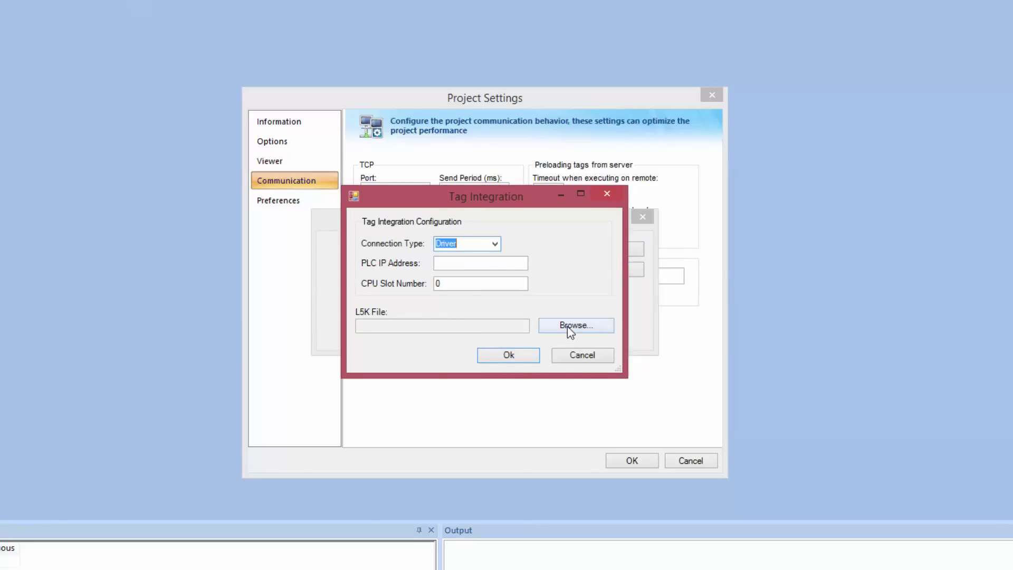
left_click(487, 266)
type("10.2.68.116")
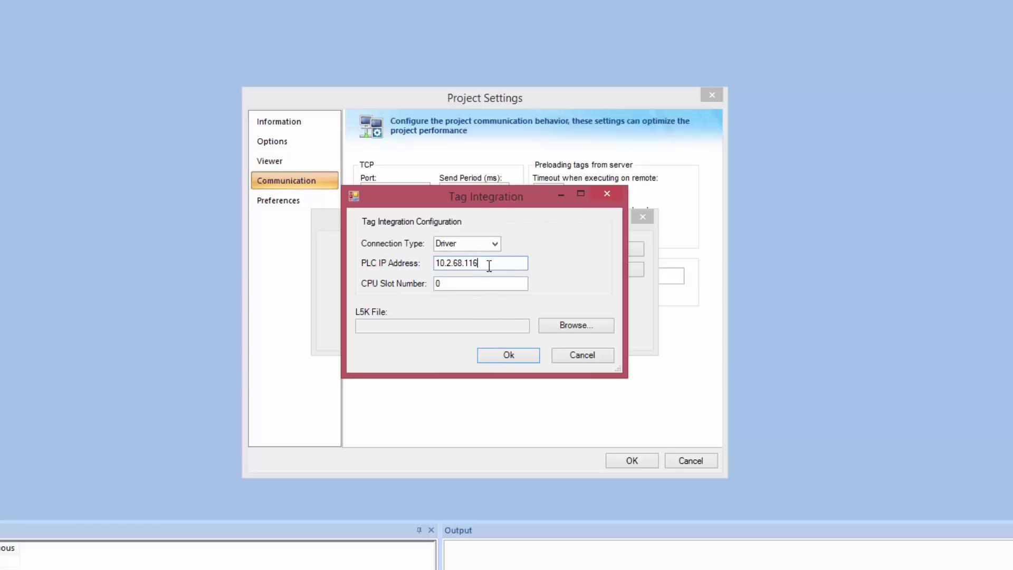
- Load CLX5564_1.L5K from the L5K Files folder and confirm the PLC01 tag integration settings
left_click(585, 329)
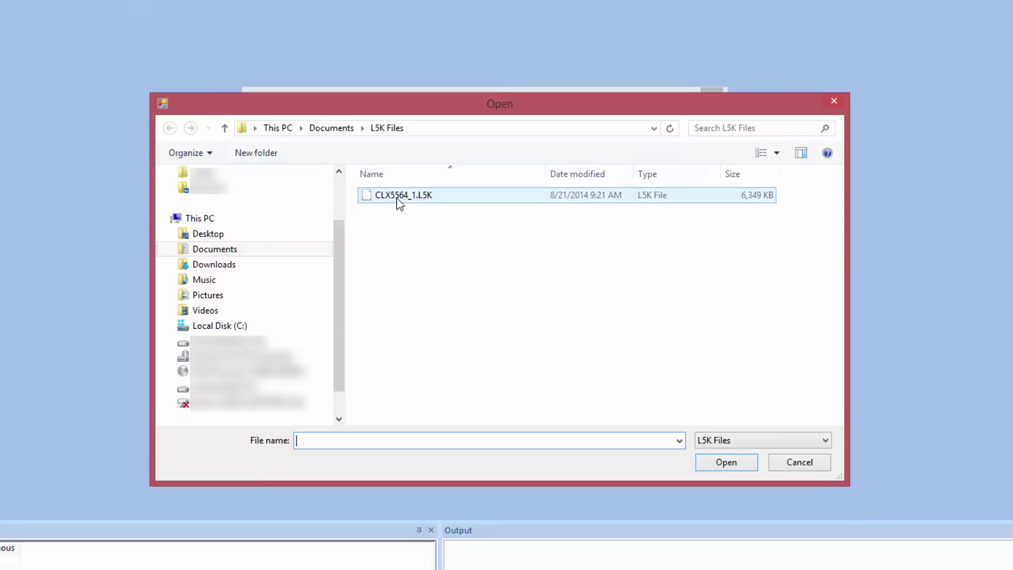
left_click(396, 200)
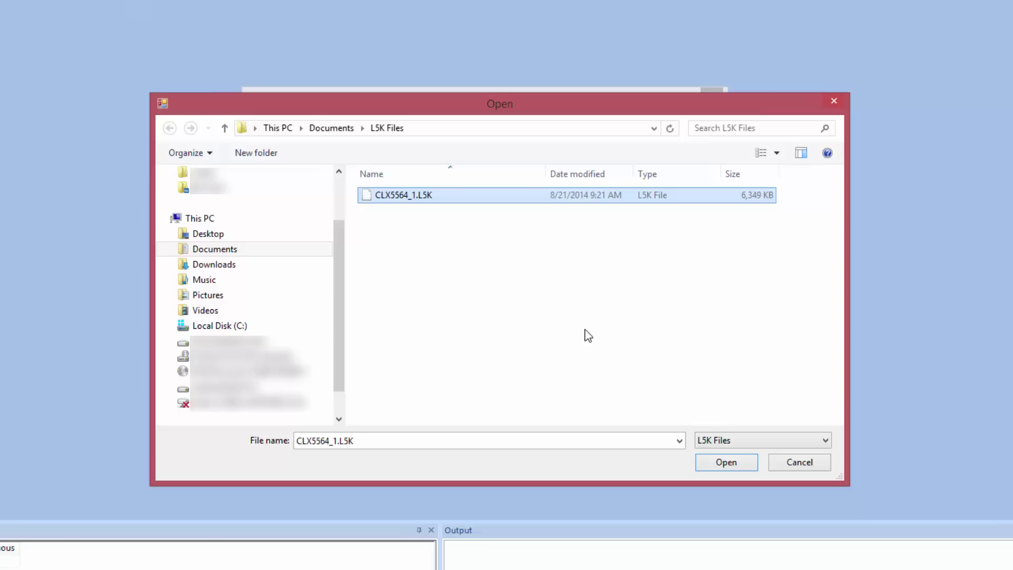
left_click(720, 463)
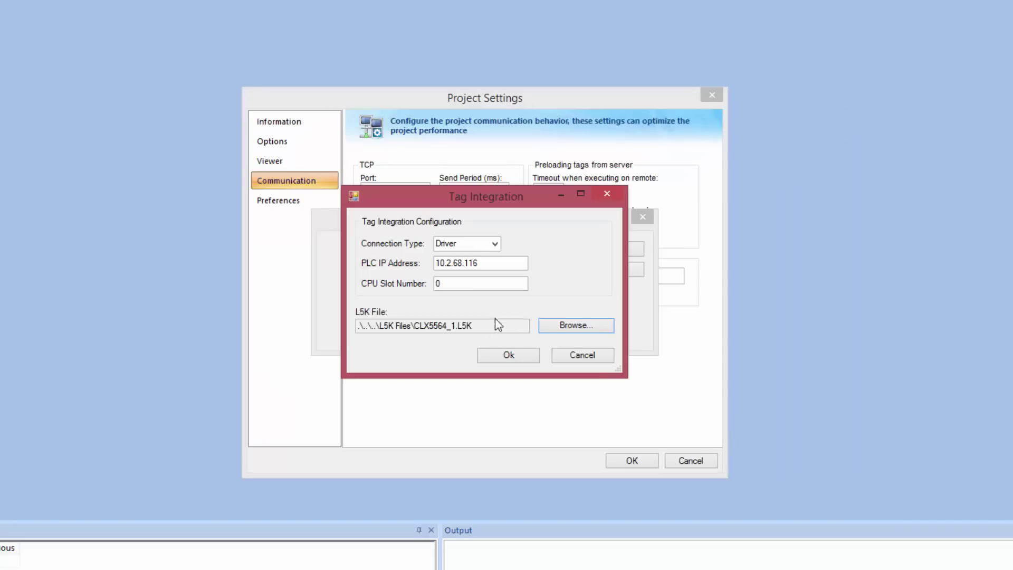
left_click(520, 364)
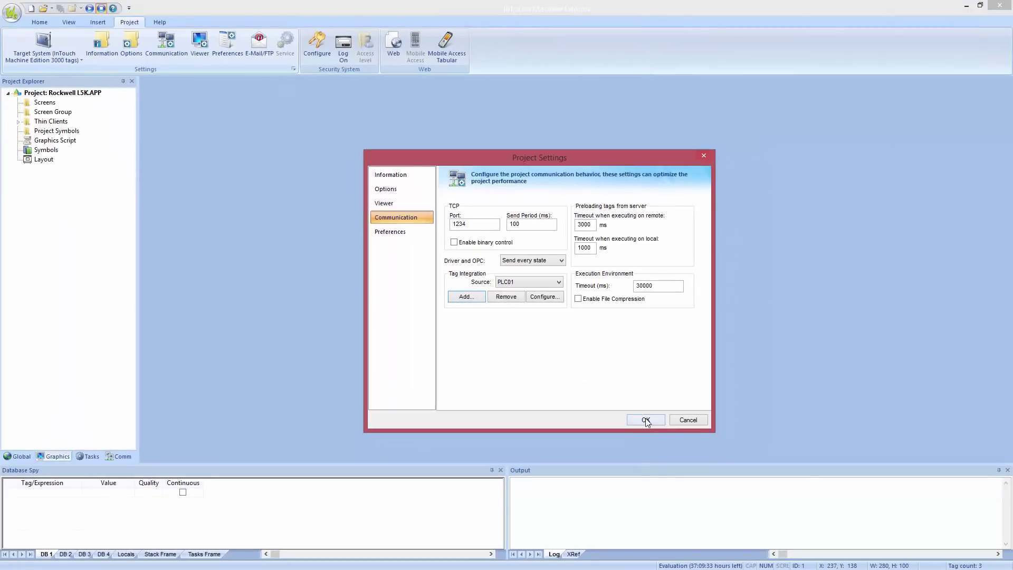
- Close Project Settings and insert Screen4 under Screens with default 1920×1080 attributes
left_click(646, 420)
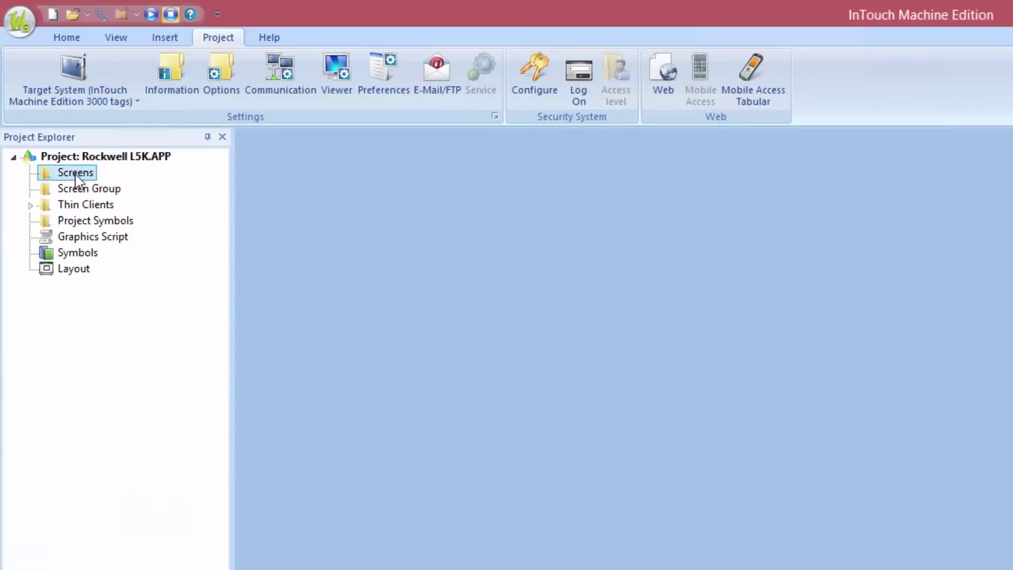
right_click(75, 169)
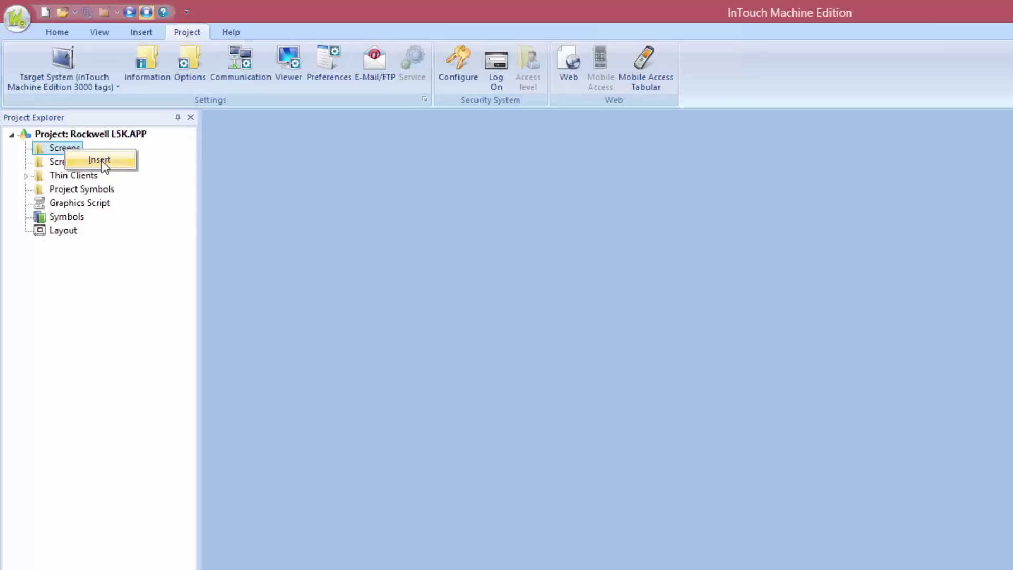
left_click(112, 180)
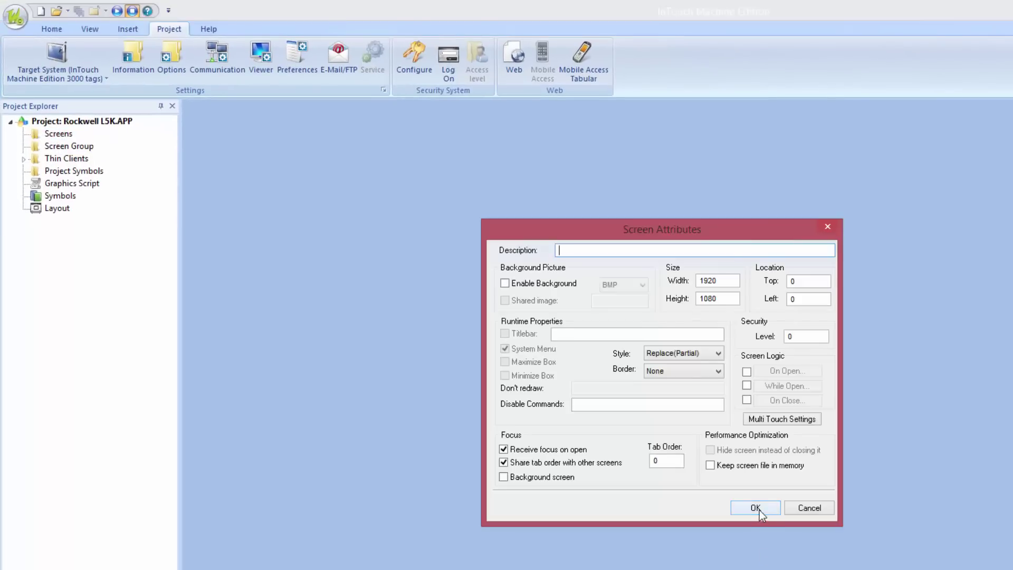
left_click(757, 508)
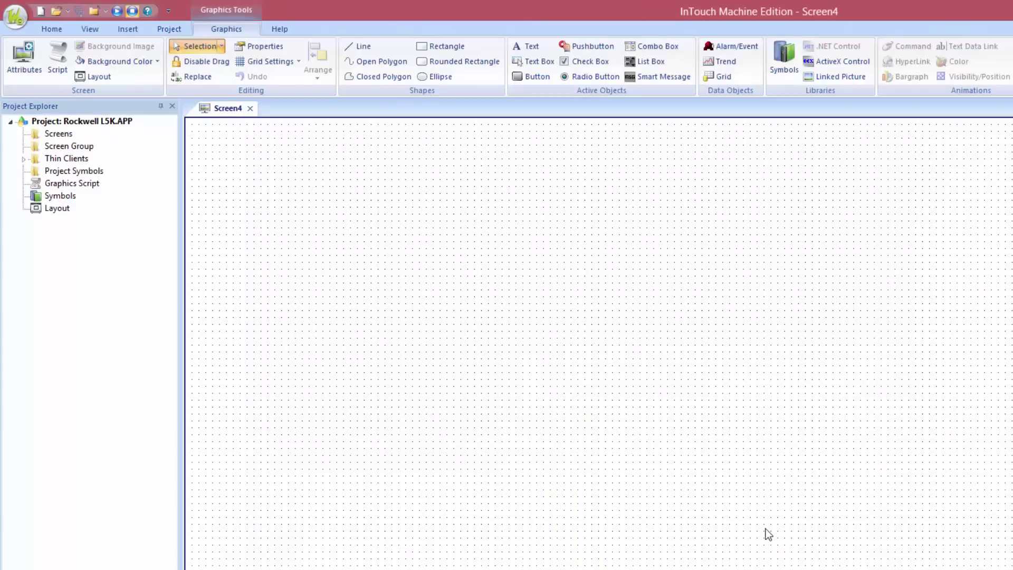
- Draw a tall rectangle at Screen4's top-left and add a 0–100 vertical Bargraph animation
left_click(441, 46)
left_click_drag(213, 138, 316, 368)
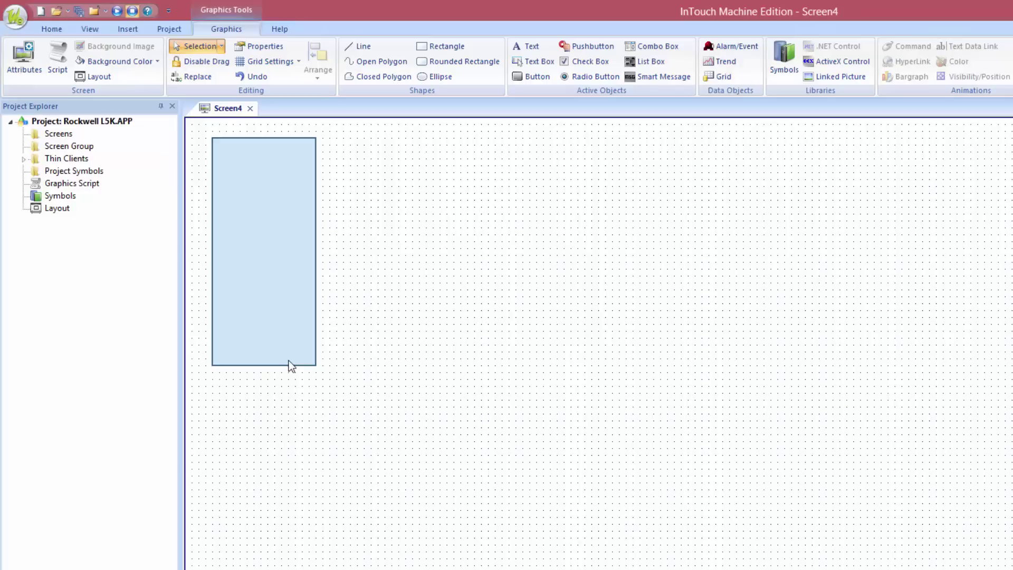
left_click(263, 280)
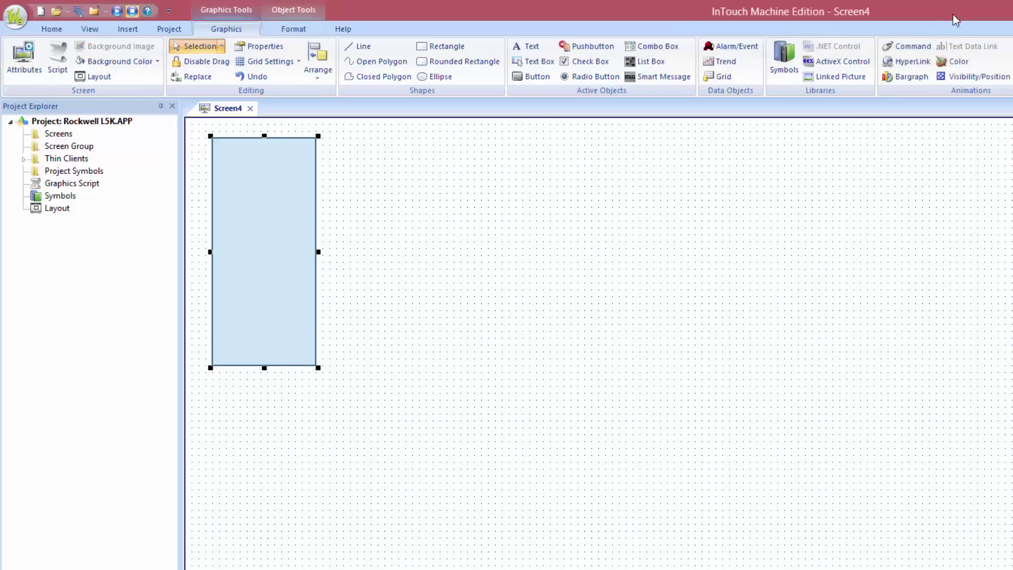
left_click(904, 78)
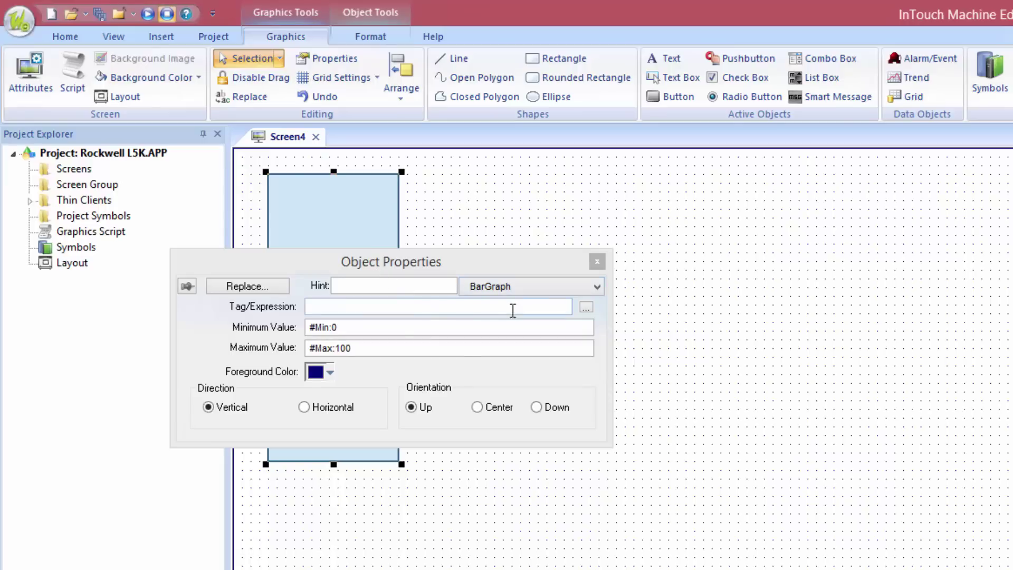
- Open the Object Finder for the bar graph and look through the project and system tag folders
left_click(587, 309)
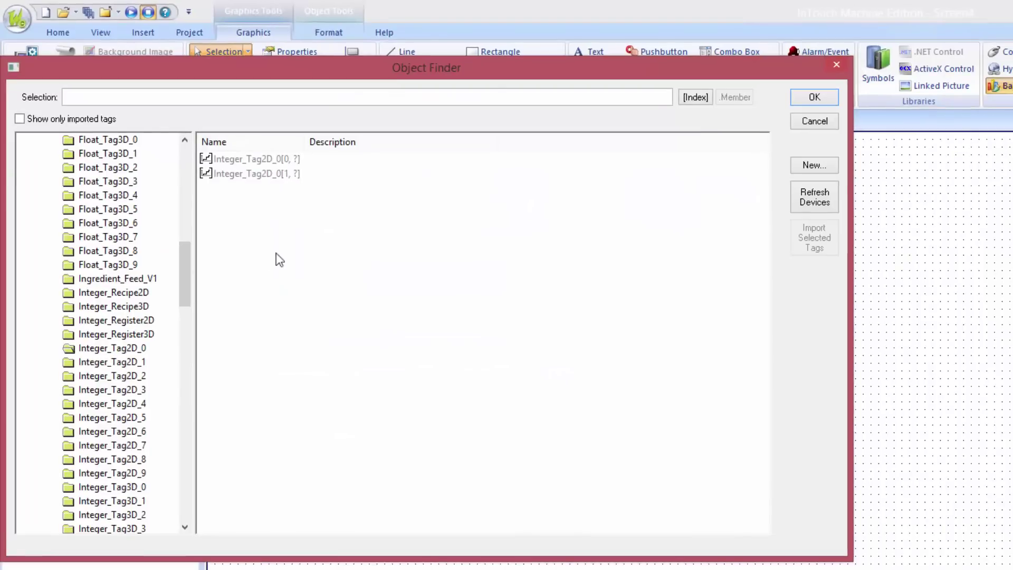
left_click_drag(188, 270, 192, 148)
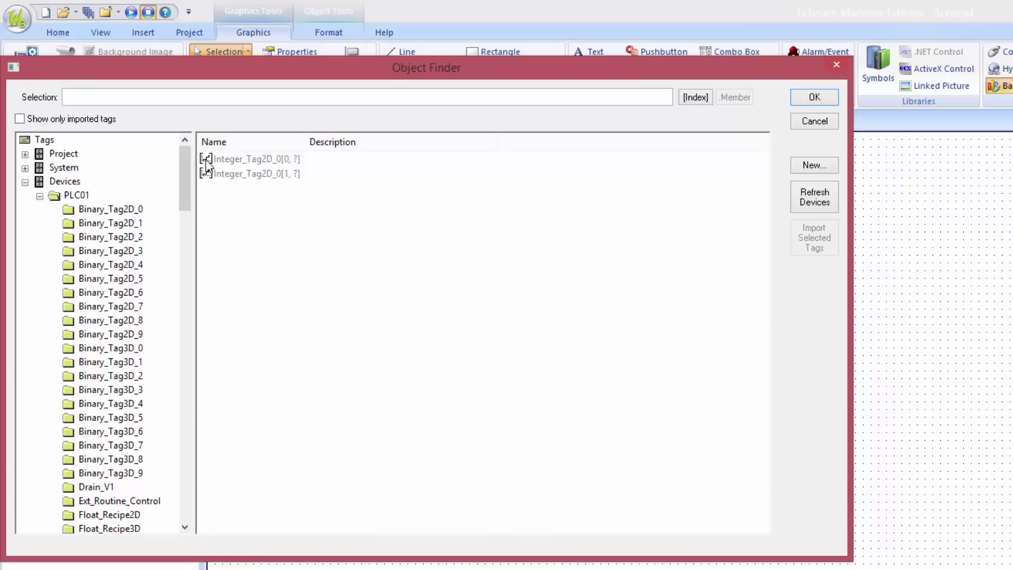
left_click(25, 155)
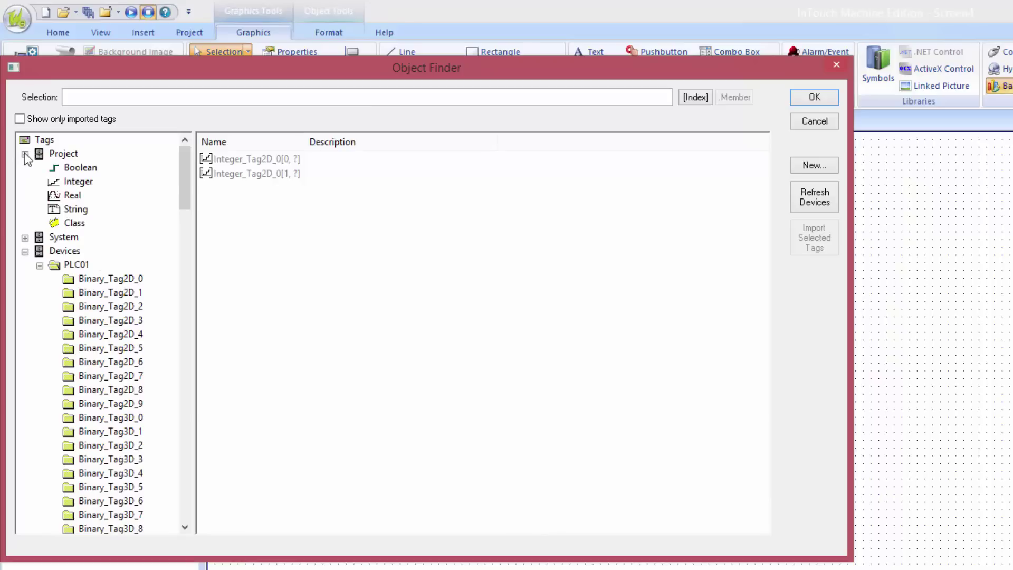
left_click(25, 155)
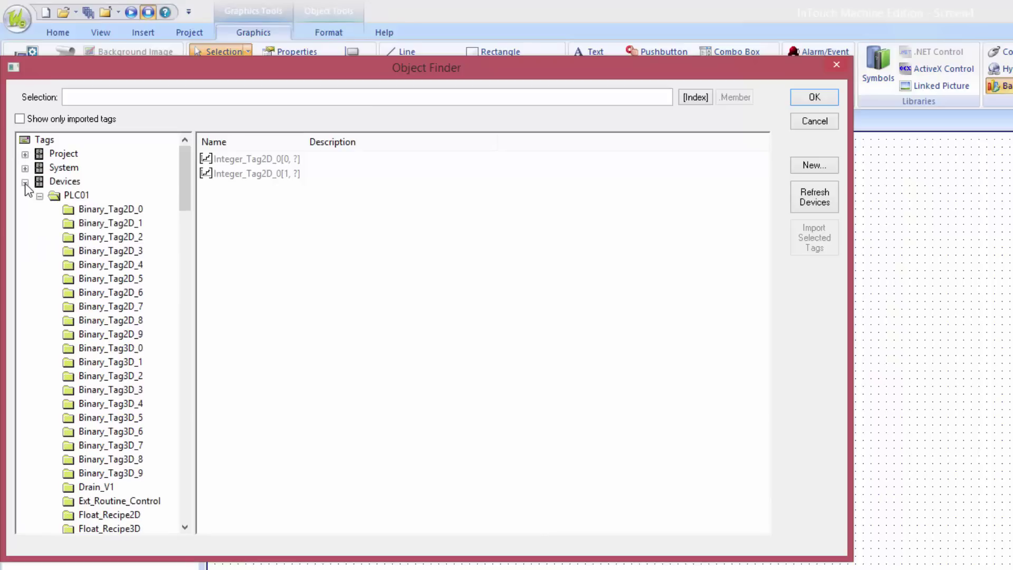
left_click(25, 169)
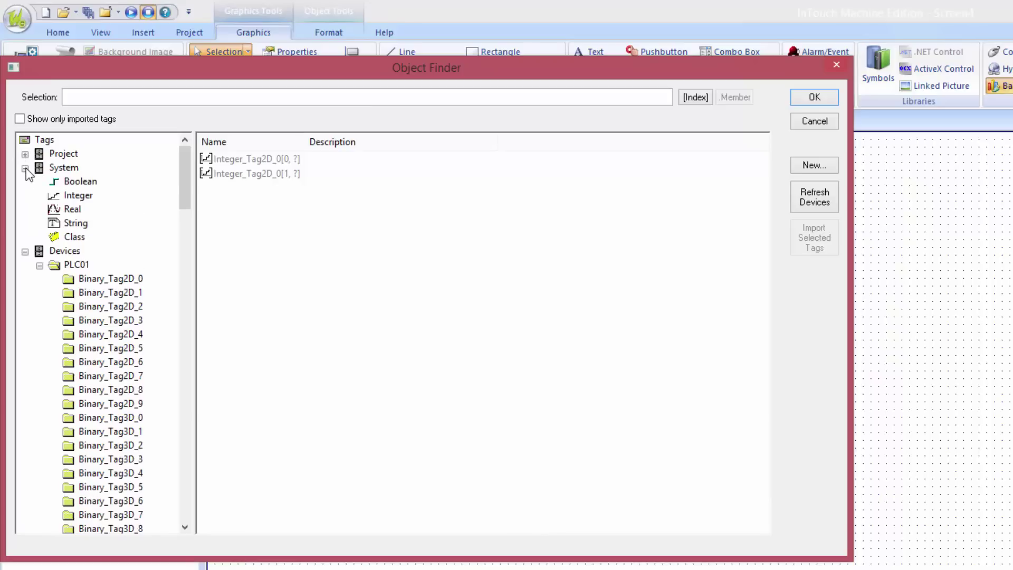
left_click(24, 168)
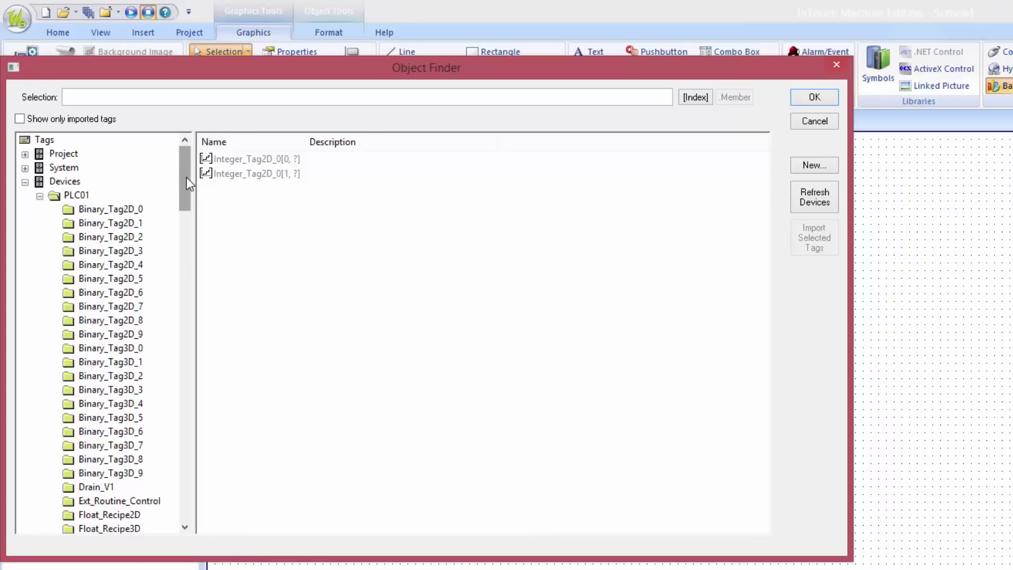
left_click_drag(185, 178, 182, 223)
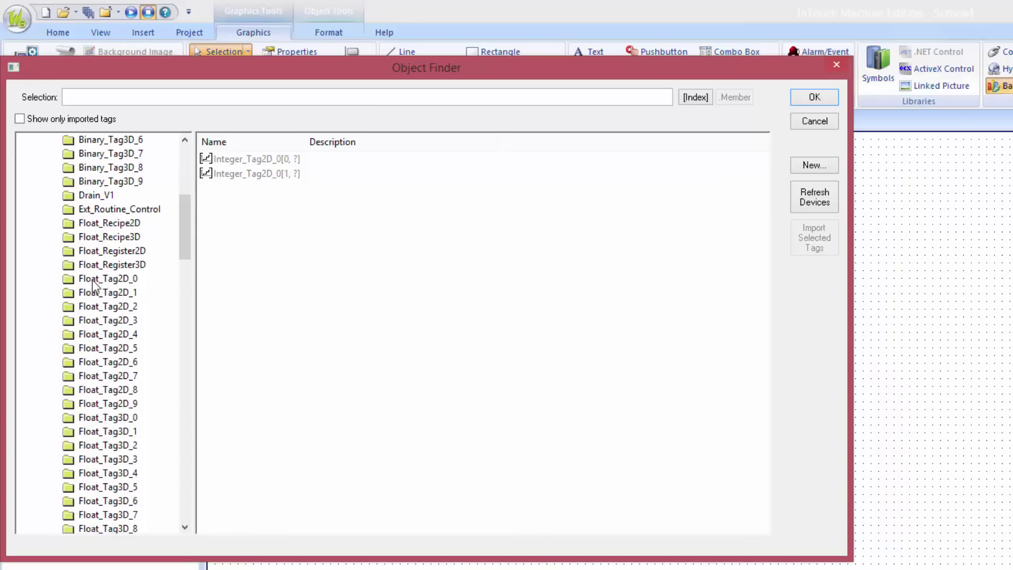
- Bind the bar graph to PLC01.Float_Tag2D_0_0[0] using the [0, ?] element with index 0
left_click(114, 280)
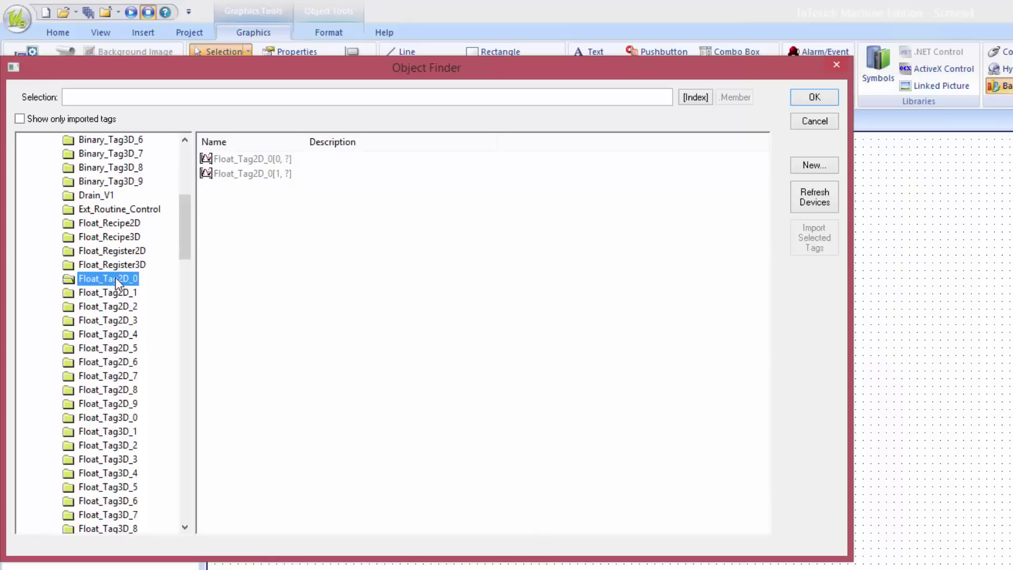
left_click(251, 159)
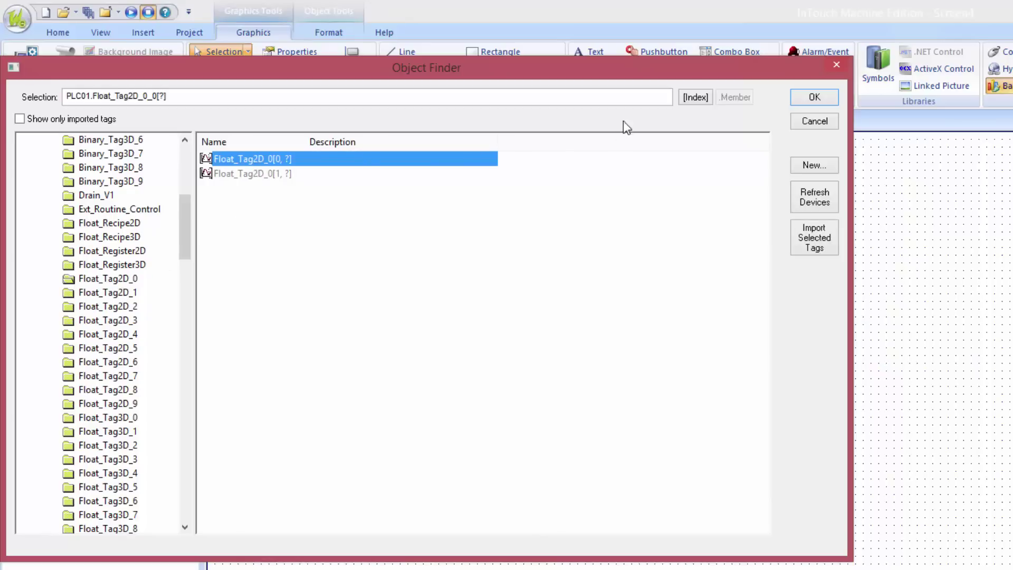
left_click(695, 99)
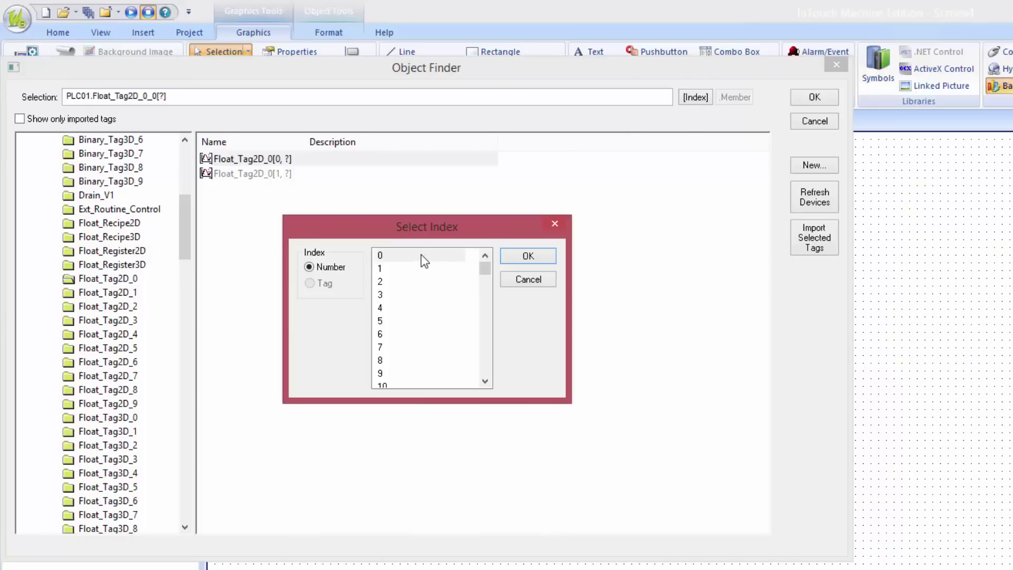
left_click(452, 255)
left_click(526, 256)
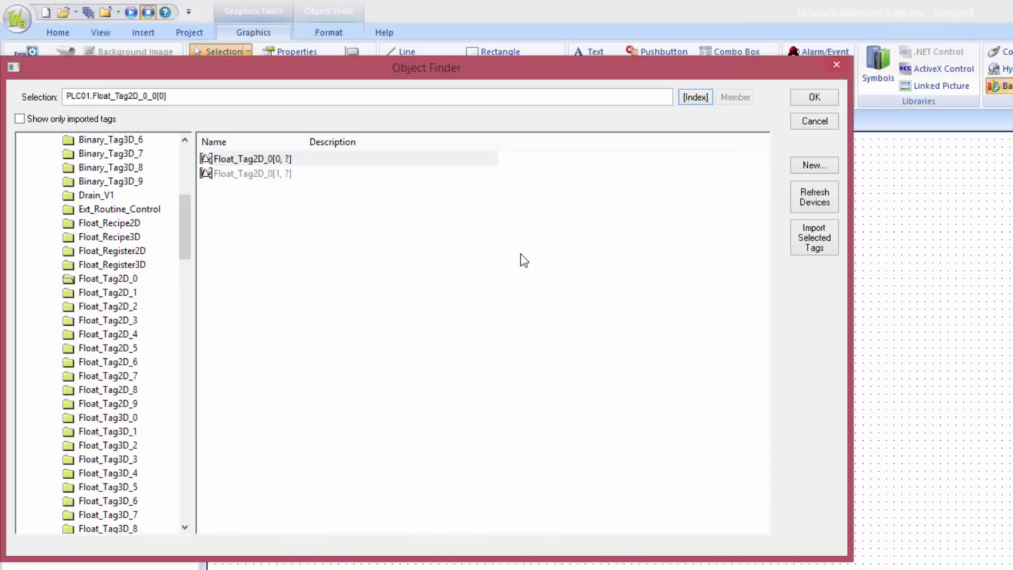
left_click(815, 97)
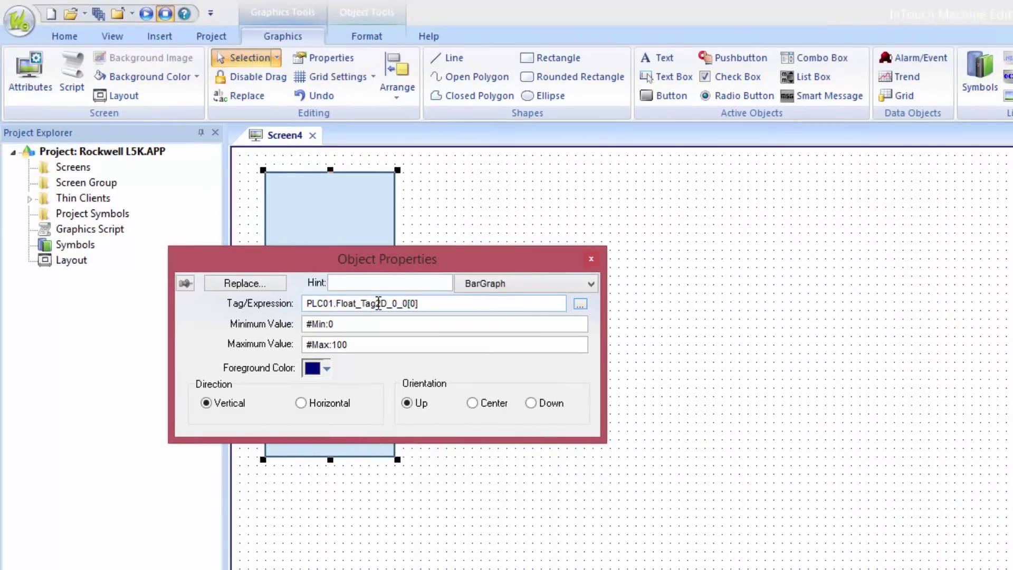
- Set the bar graph's minimum to -100000 and maximum to 100000, then close its properties
left_click(363, 328)
key("BackSpace")
type("-")
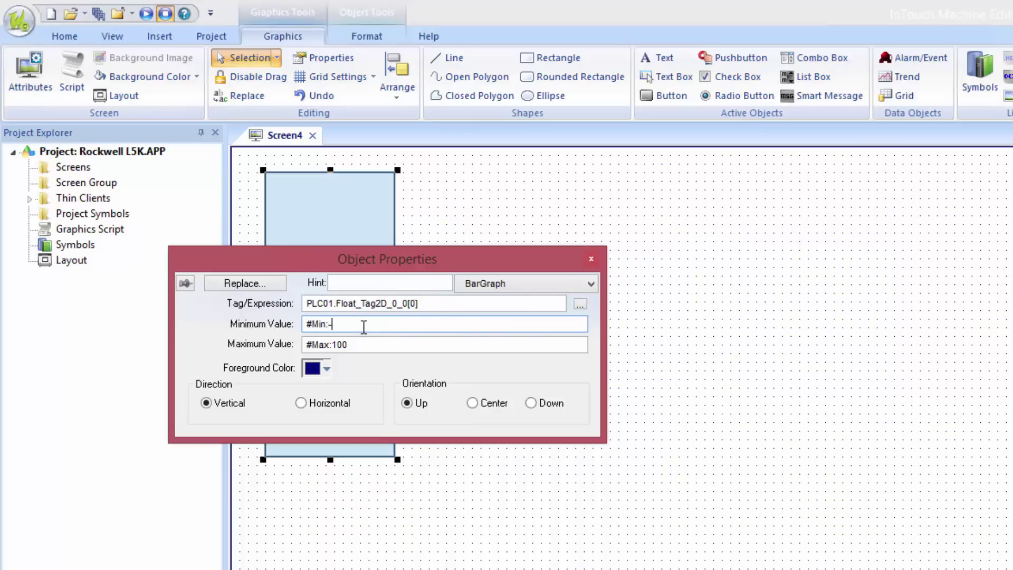
type("100000")
left_click(377, 343)
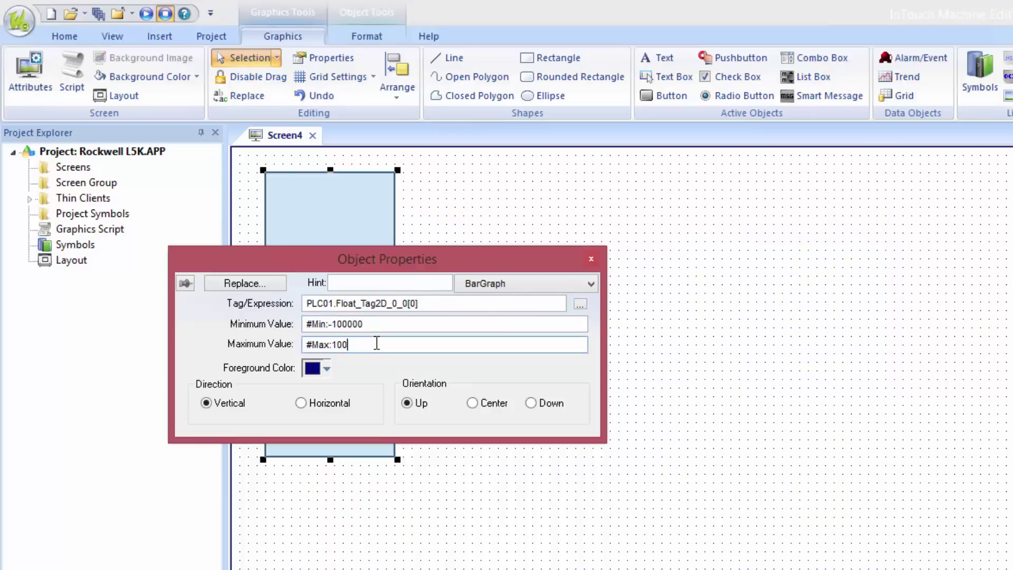
type("000")
left_click(591, 258)
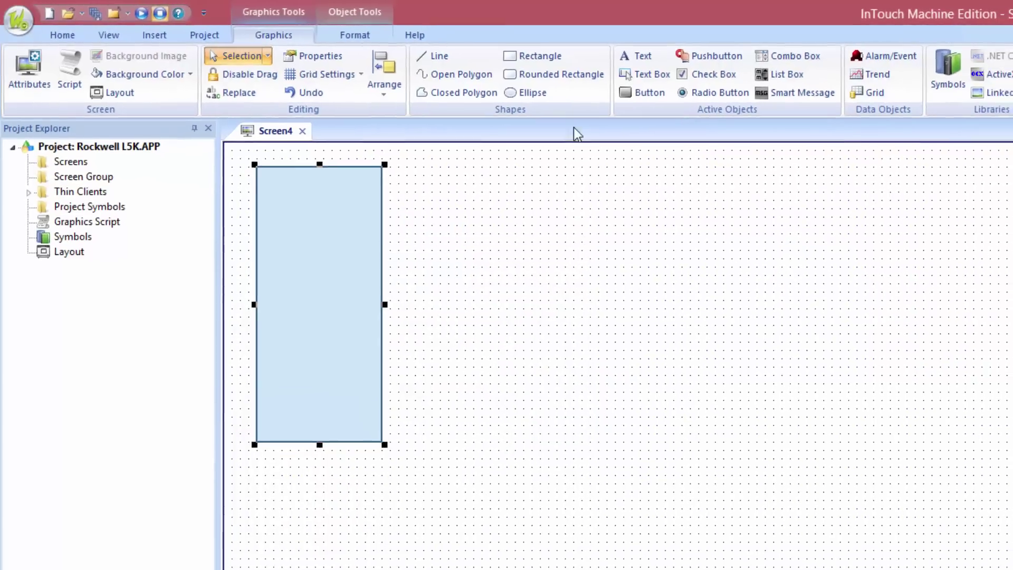
- Place an enlarged ###### text object right of the bar graph and open its properties
left_click(610, 56)
left_click(404, 257)
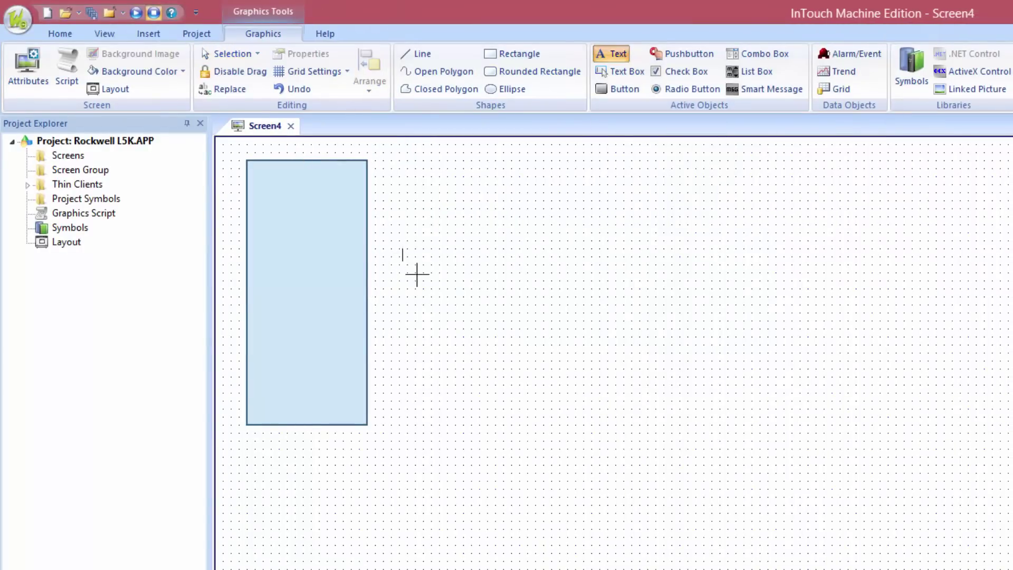
type("#####")
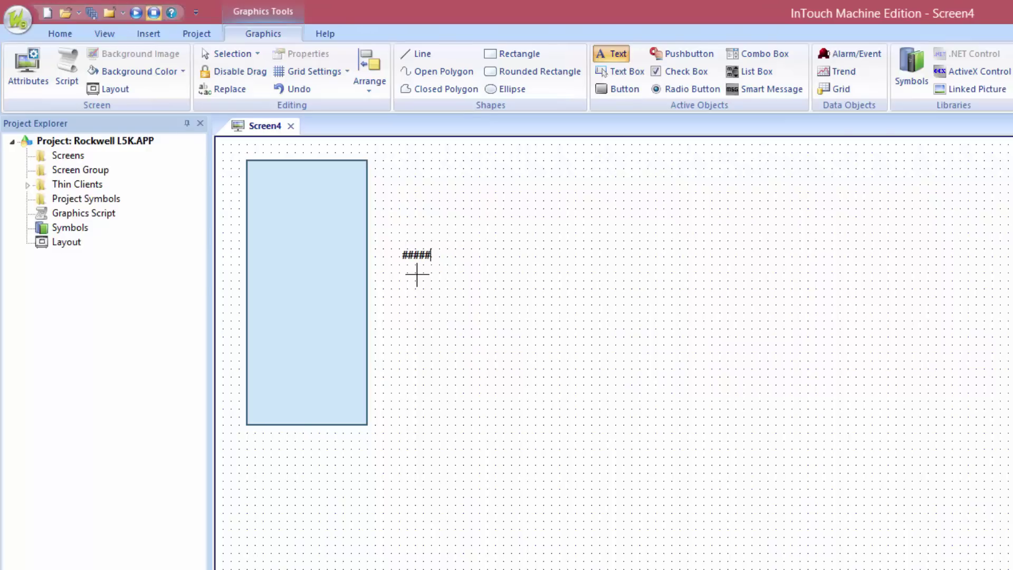
type("#")
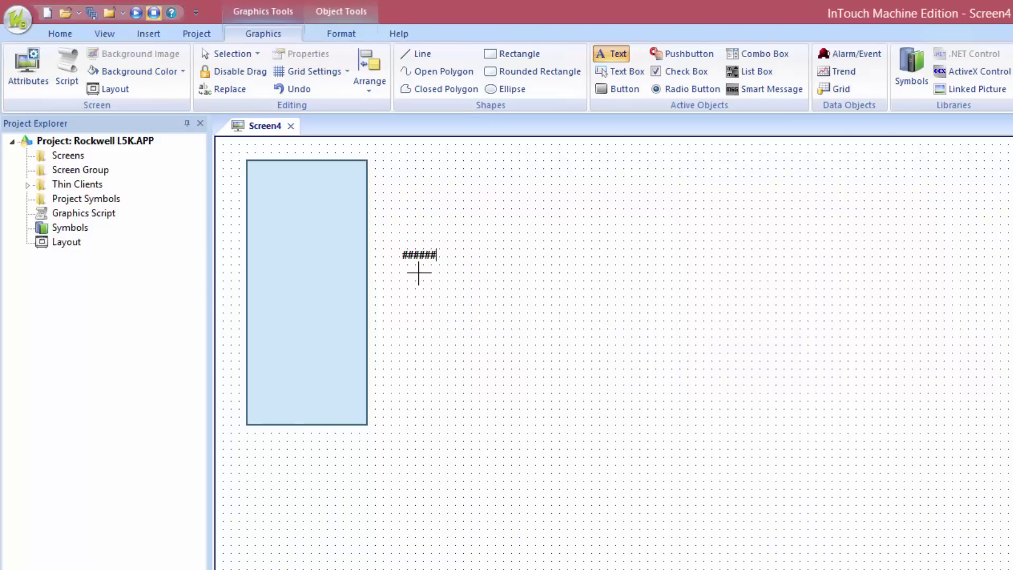
key("Escape")
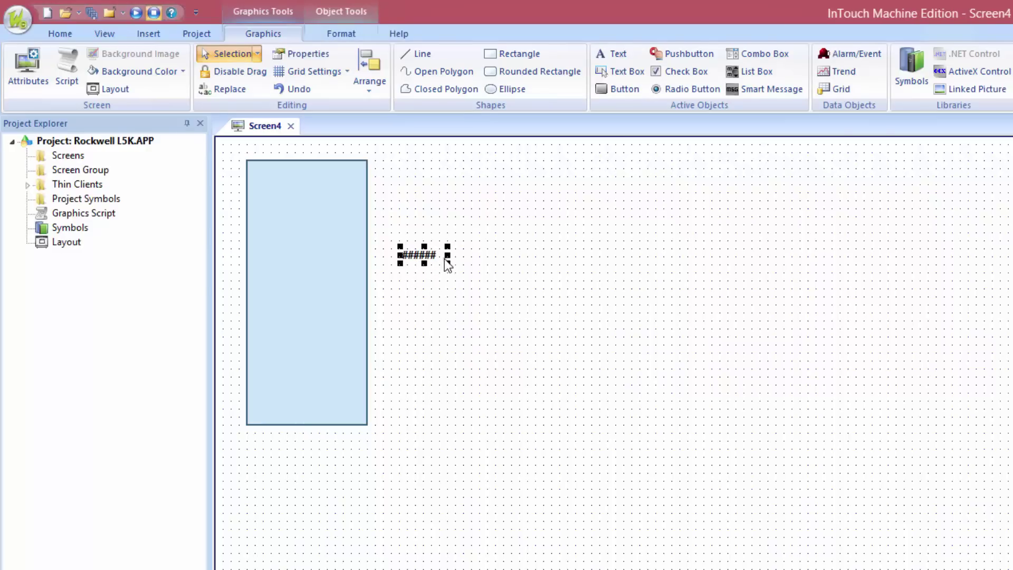
left_click_drag(448, 264, 608, 358)
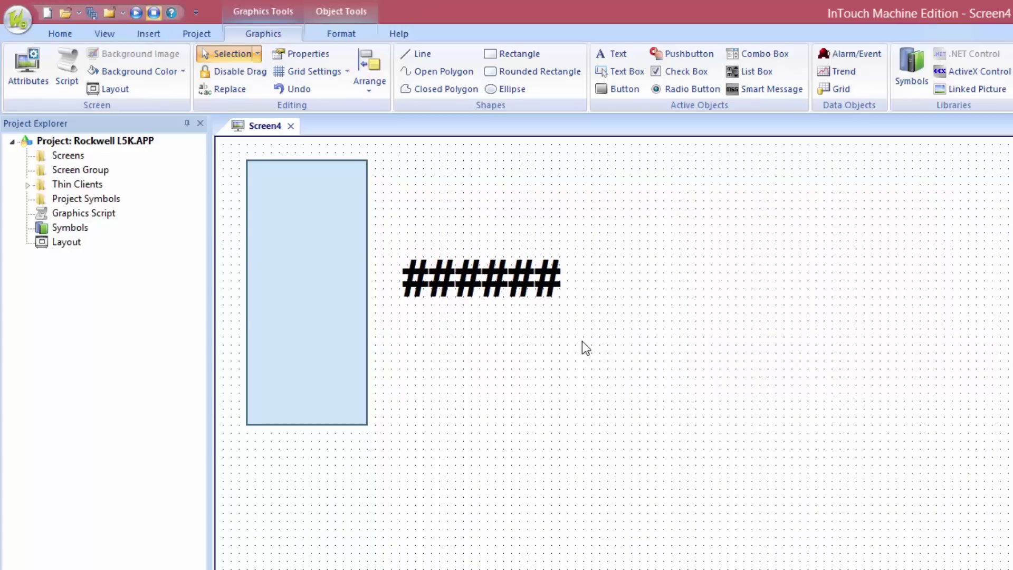
double_click(477, 283)
- Add a Text data link to PLC01.Integer_Tag2D_0_0[0], index 0, and close Object Properties
left_click(489, 299)
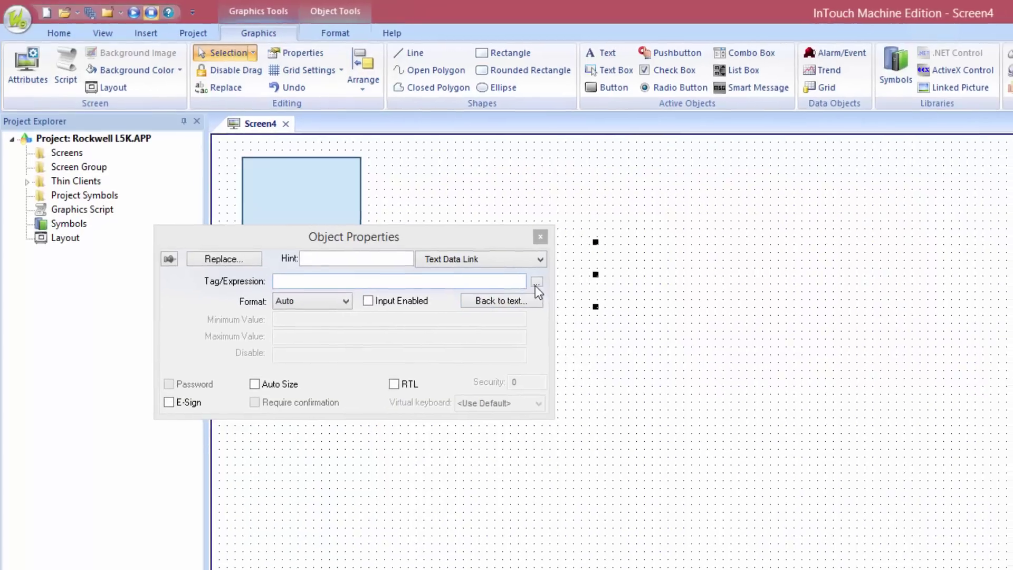
left_click(546, 287)
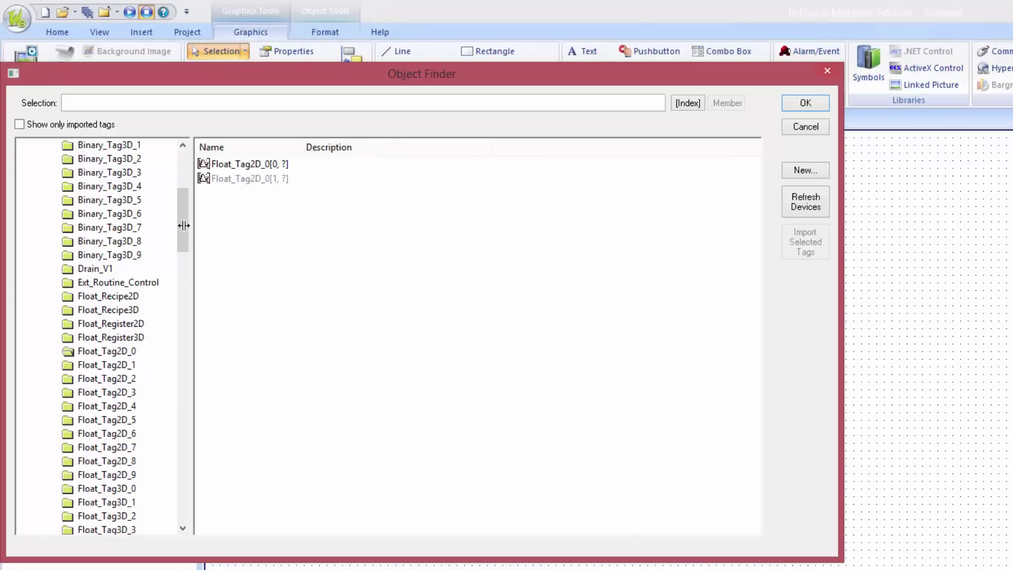
left_click_drag(183, 236, 190, 284)
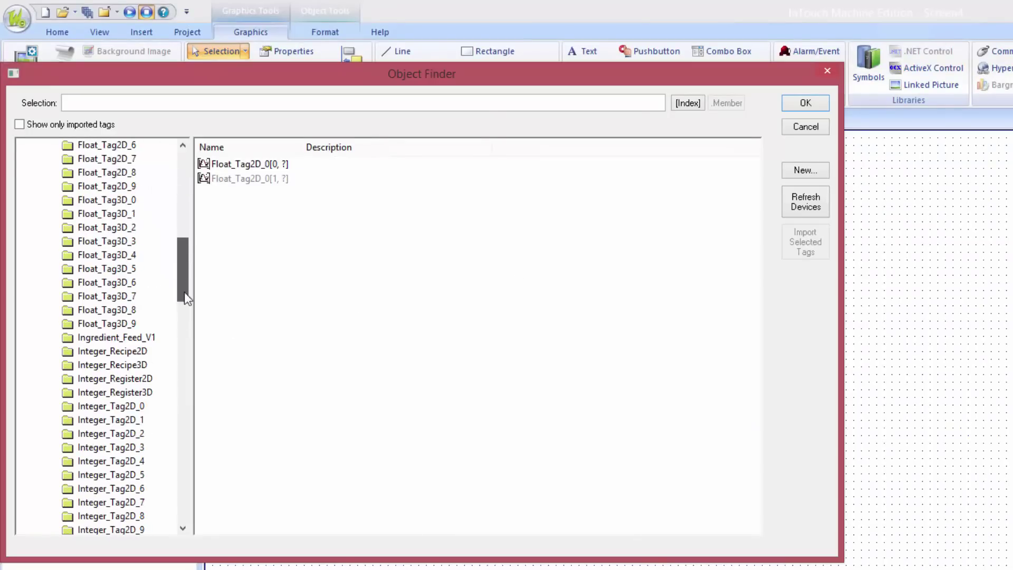
left_click(119, 407)
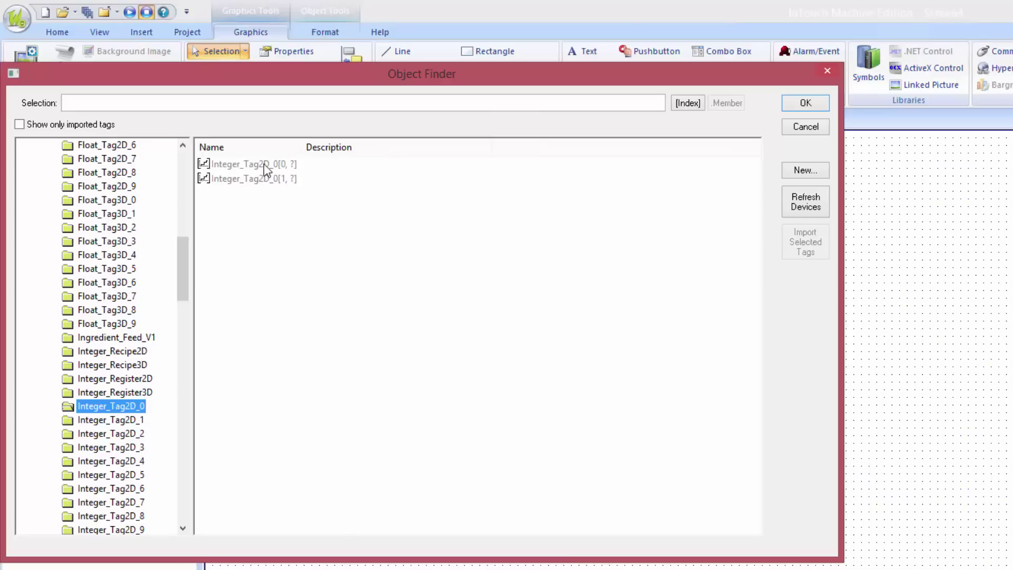
left_click(263, 164)
left_click(693, 109)
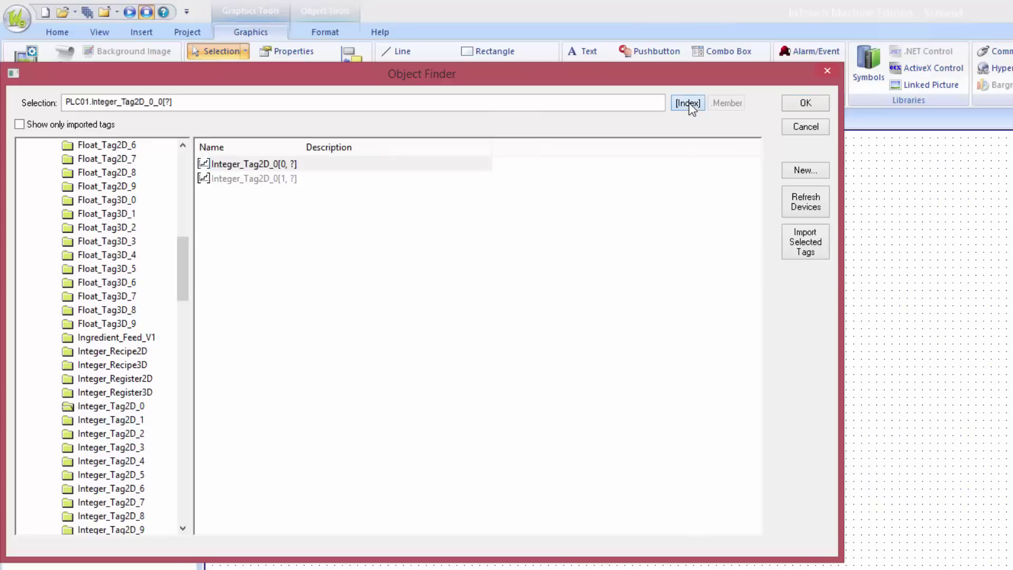
left_click(410, 261)
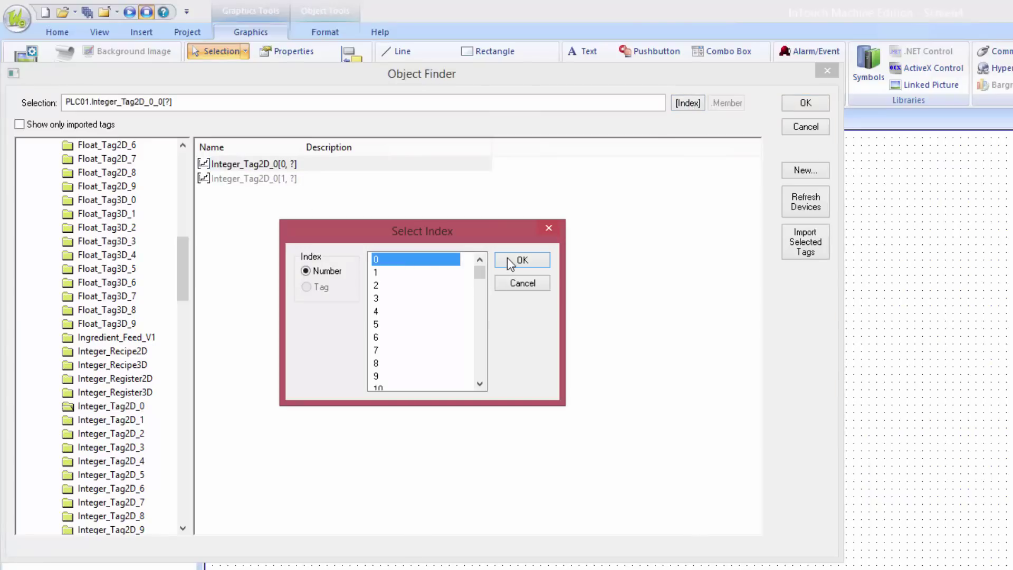
left_click(522, 259)
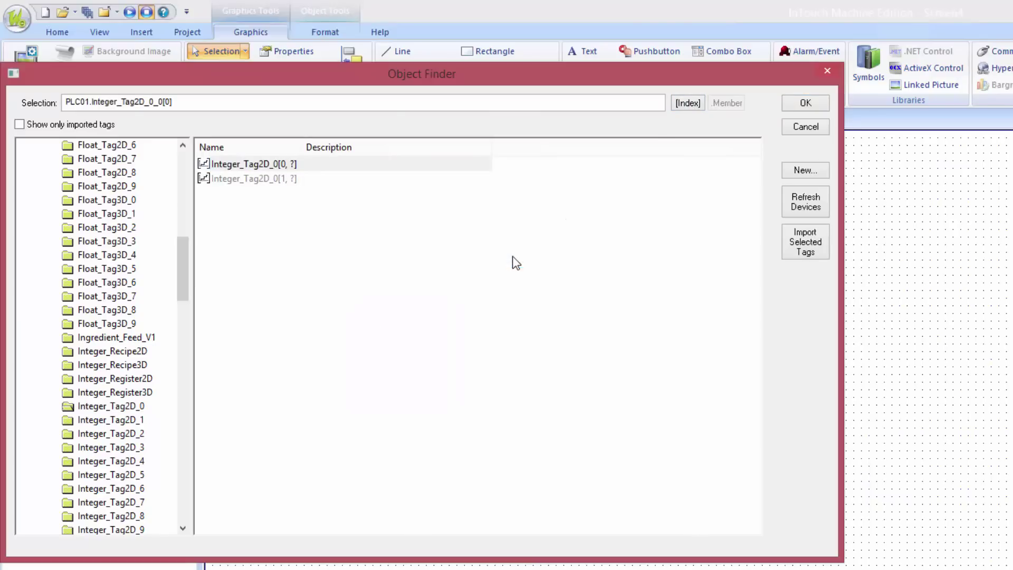
left_click(804, 105)
left_click(524, 229)
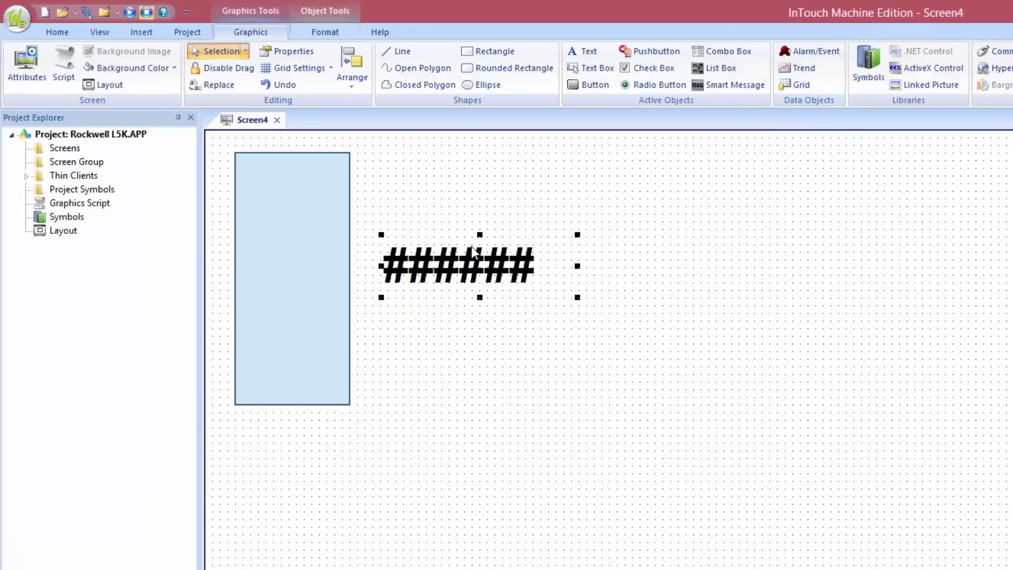
- Run the application so Screen4 shows live: text reading 0 beside a half-filled bar
left_click(132, 11)
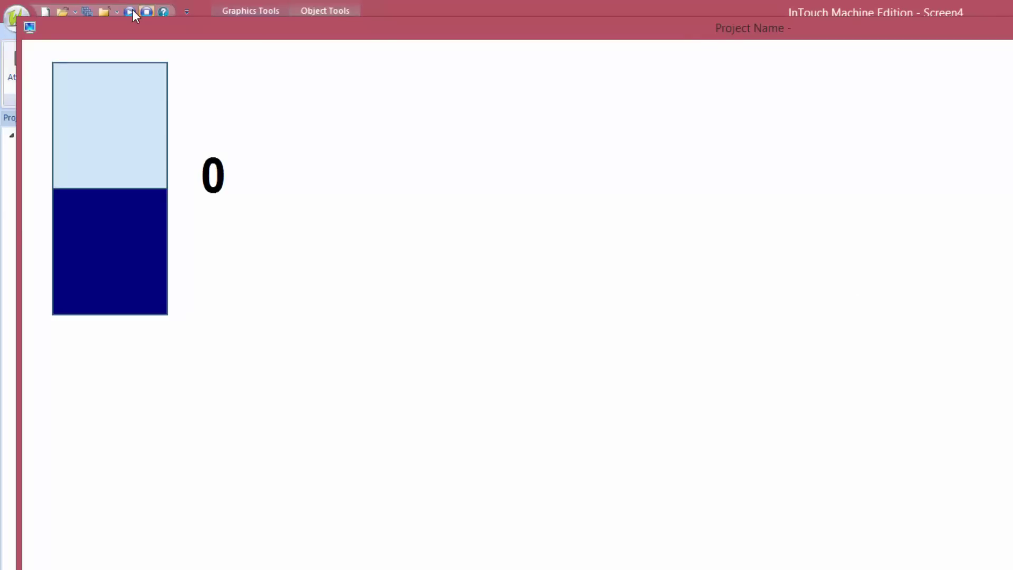